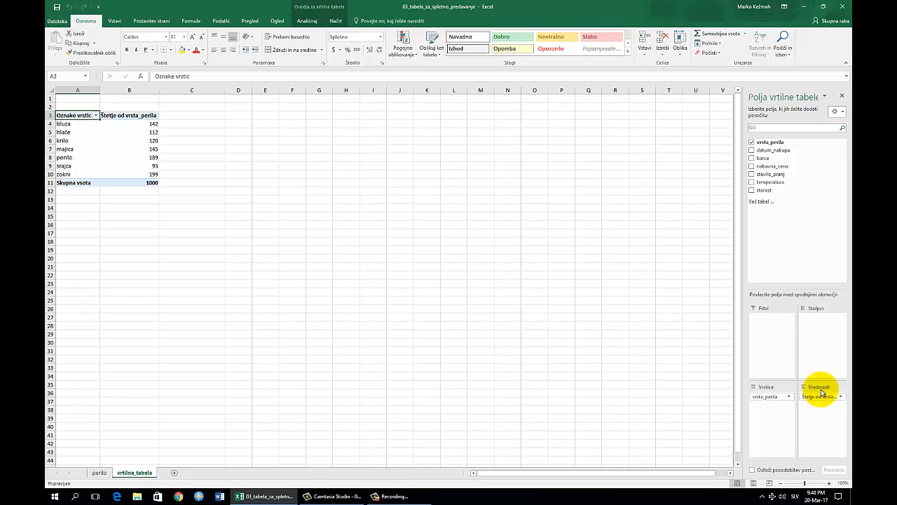
Clear the vrsta_perila entry in cell A963 of the perilo sheet
key(ctrl+Page_Up)
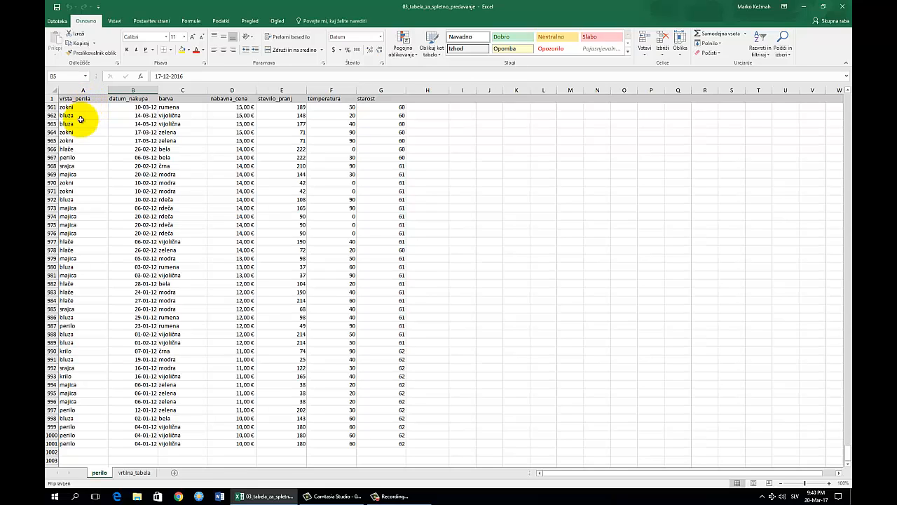
click(81, 122)
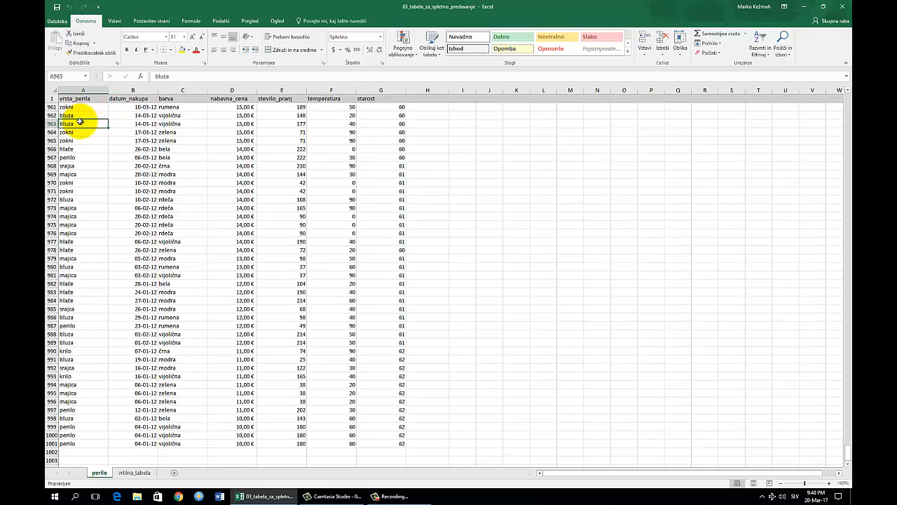
key(ctrl+Page_Down)
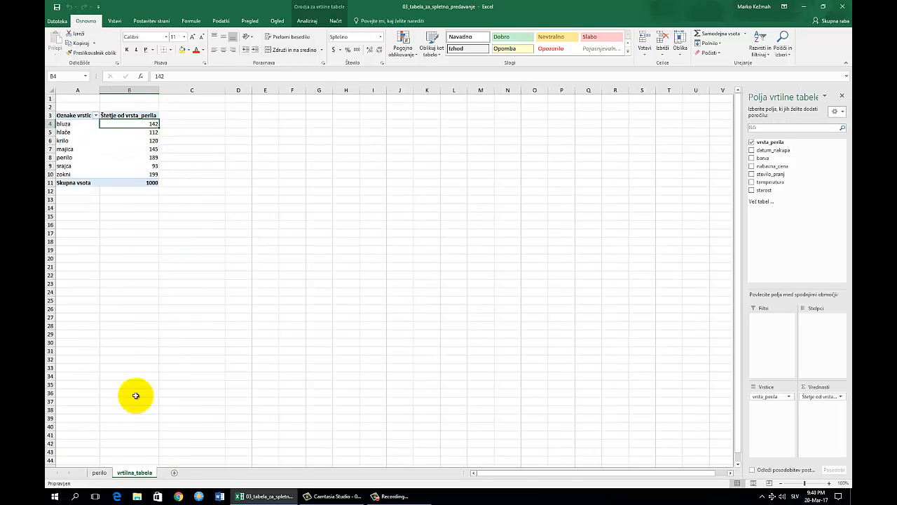
click(98, 471)
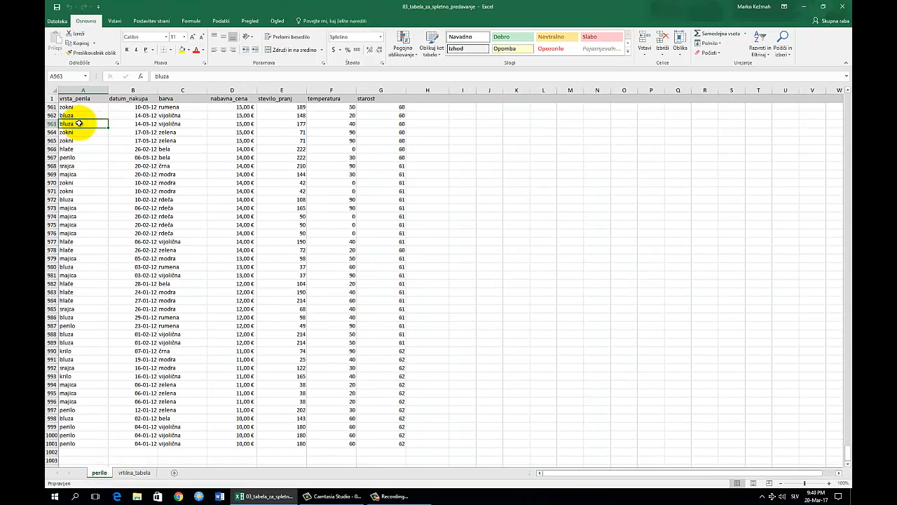
key(Down)
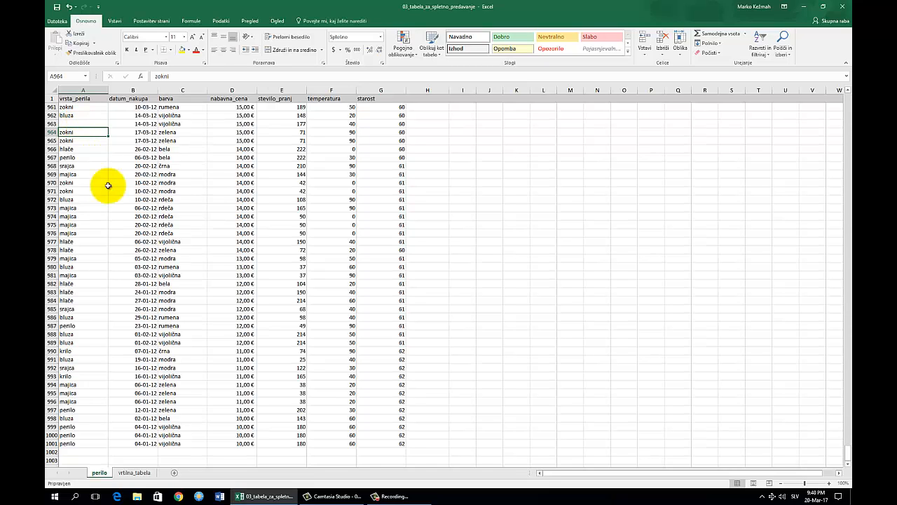
Refresh the pivot table on the vrtilna_tabela sheet and select its (prazno) row label
click(134, 472)
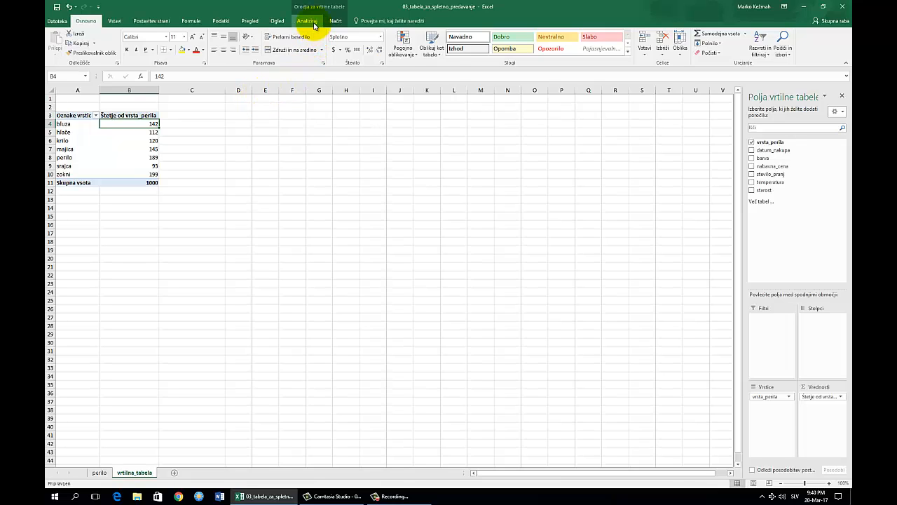
click(309, 22)
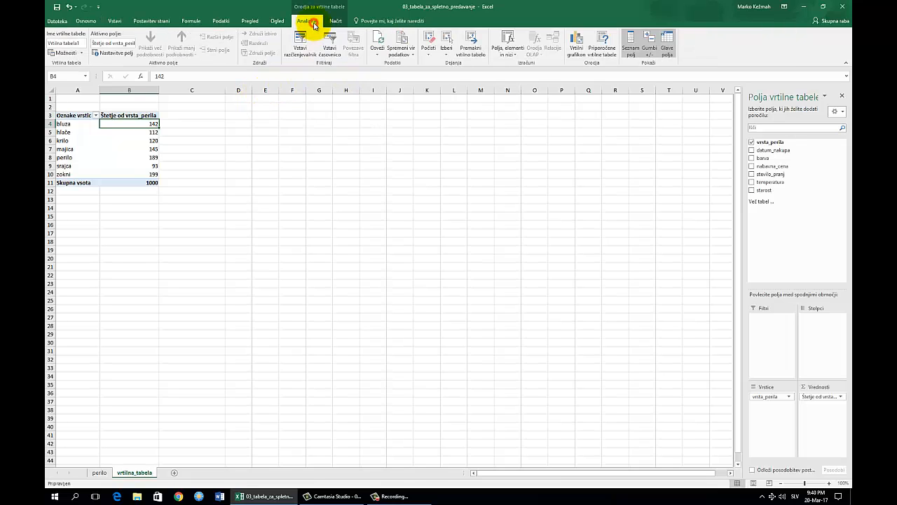
click(380, 41)
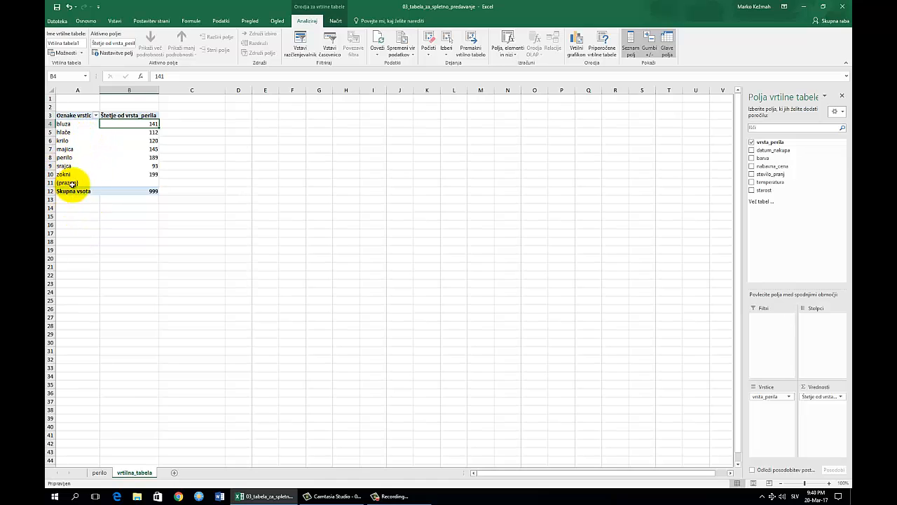
click(65, 182)
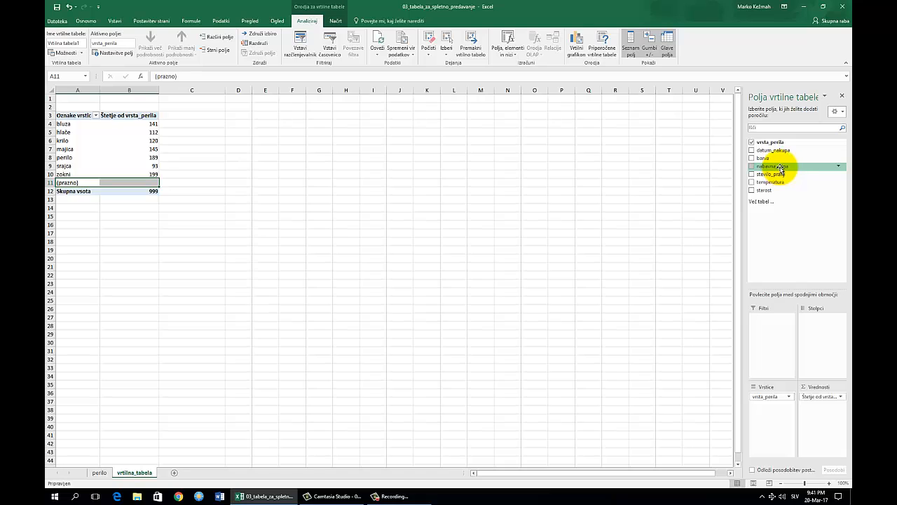
Add nabavna_cena to the pivot table's values and summarize it by Maks
drag(781, 167, 813, 408)
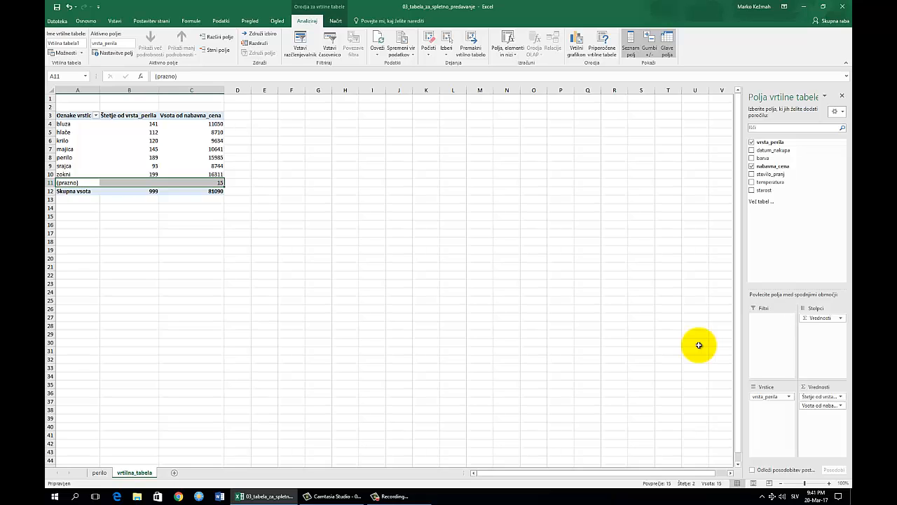
click(827, 407)
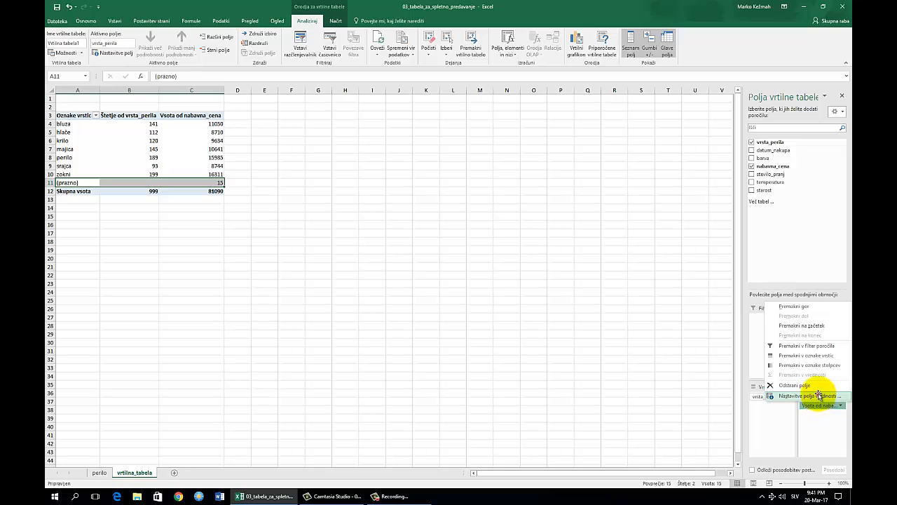
click(817, 396)
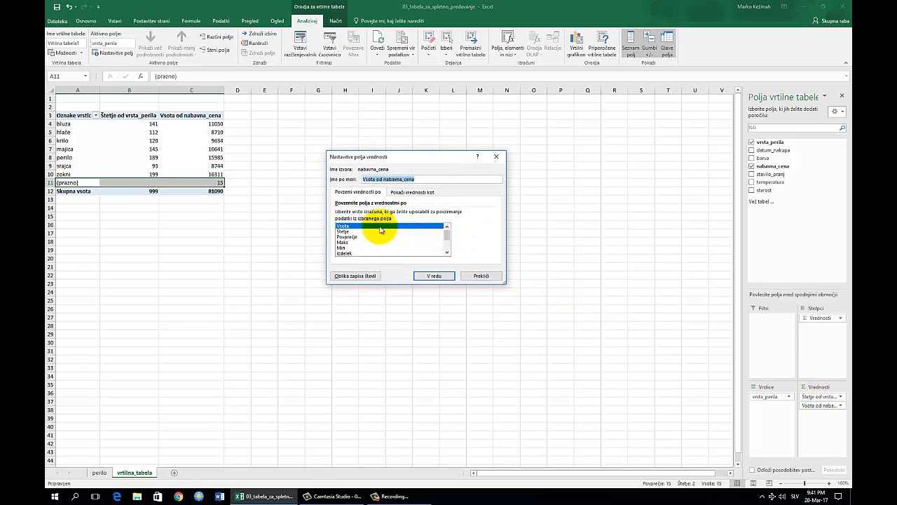
click(344, 243)
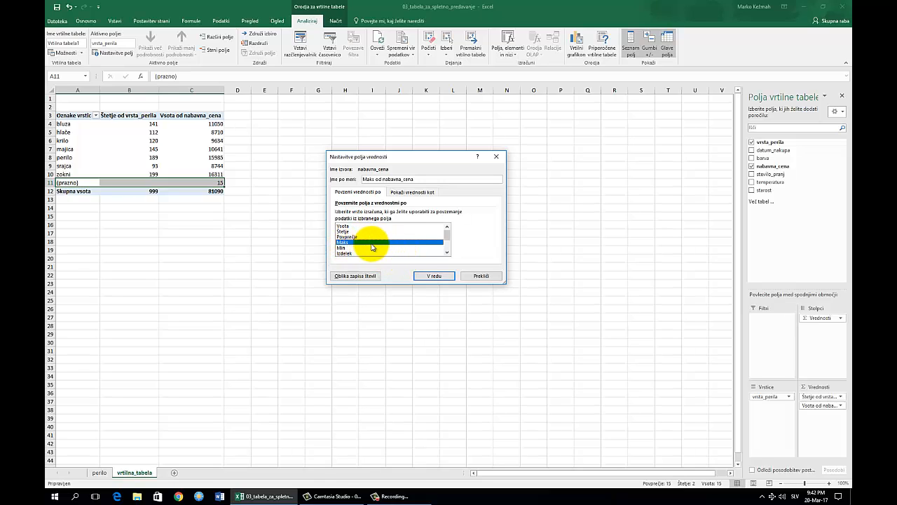
click(436, 276)
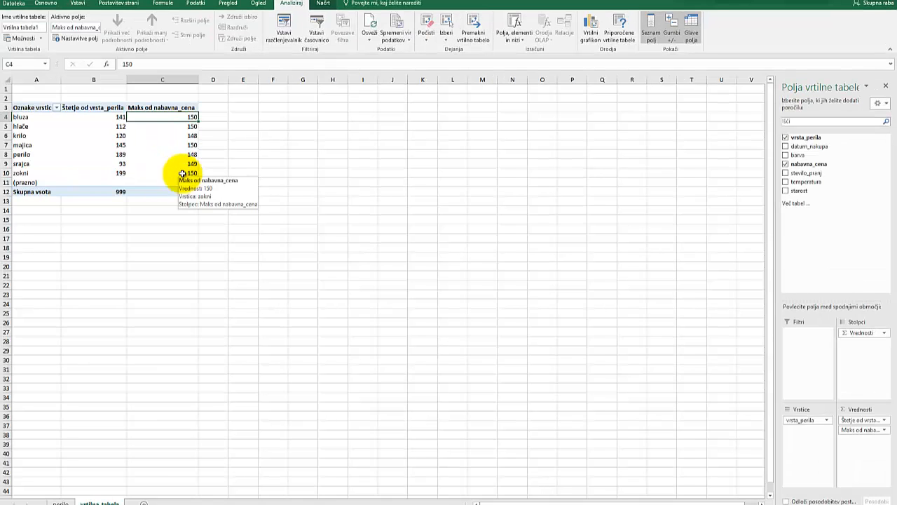
click(202, 124)
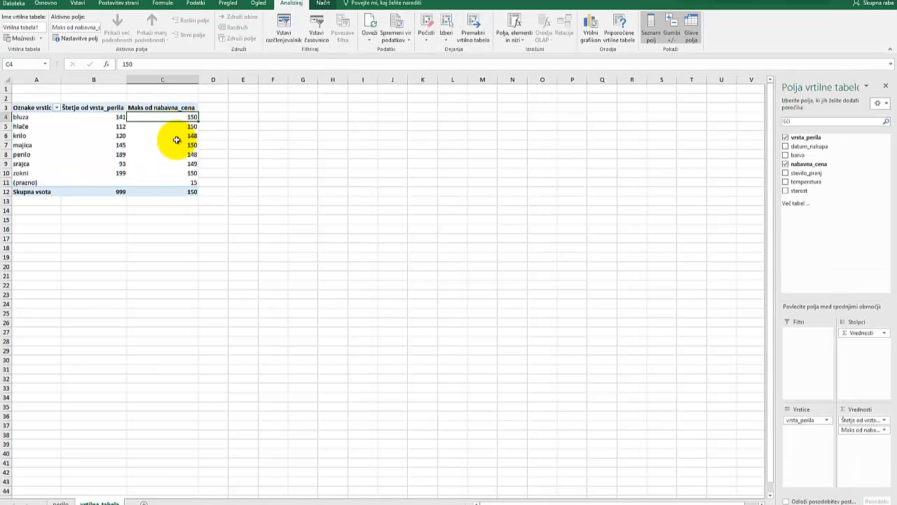
mouse_move(176, 142)
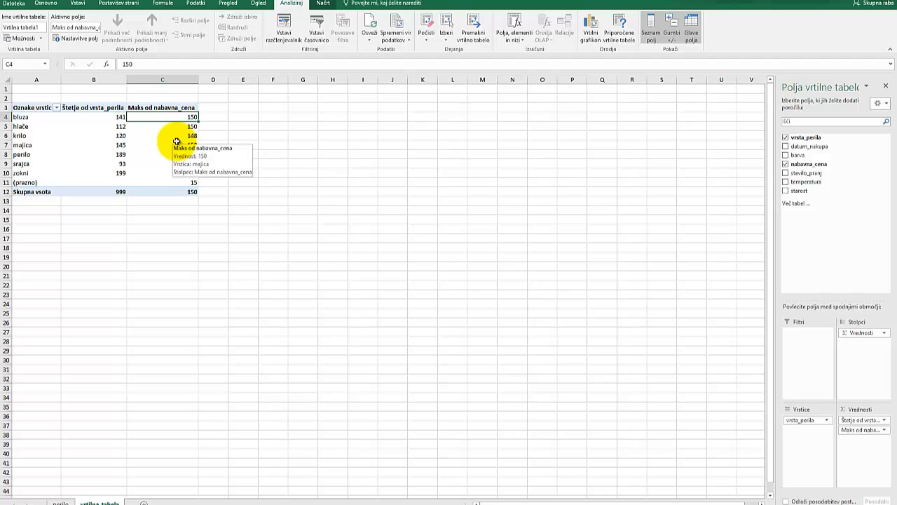
key(Down)
key(Down)
key(Down)
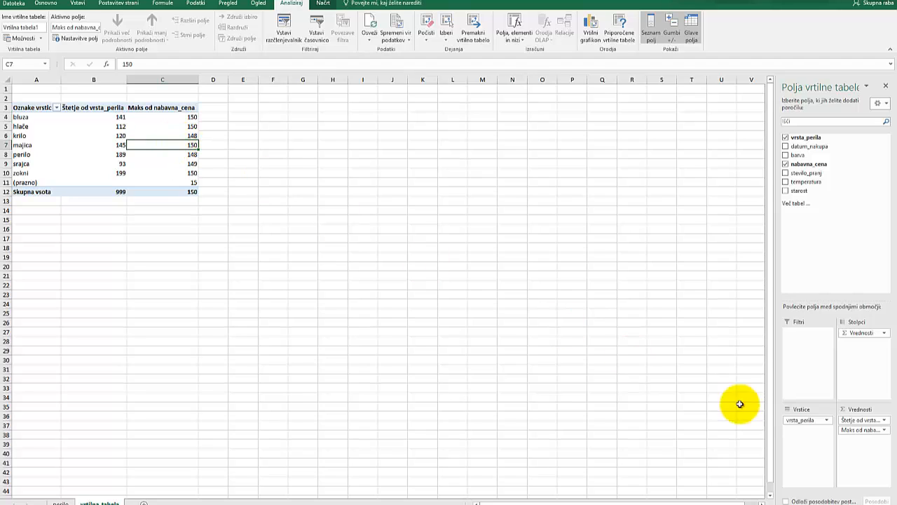
Format the Maks od nabavna_cena values as Valuta with the € Evro (123 €) symbol
click(869, 431)
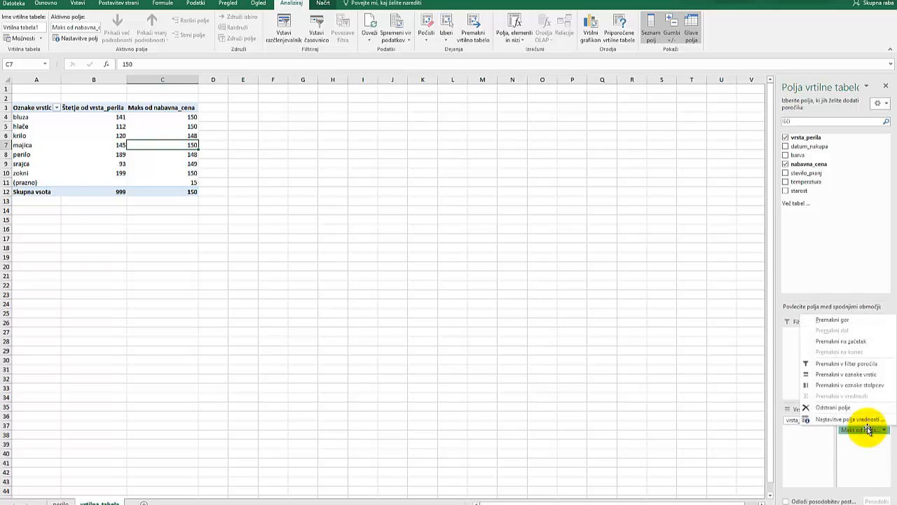
click(868, 420)
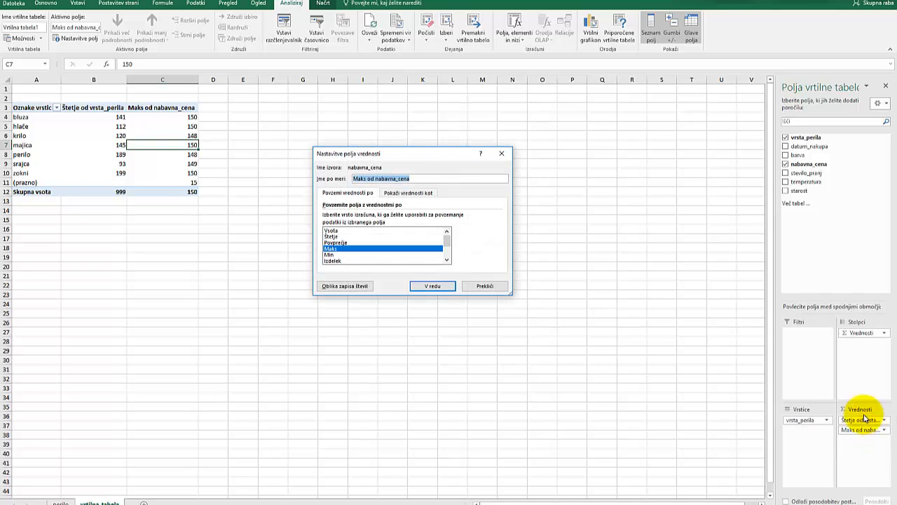
click(334, 284)
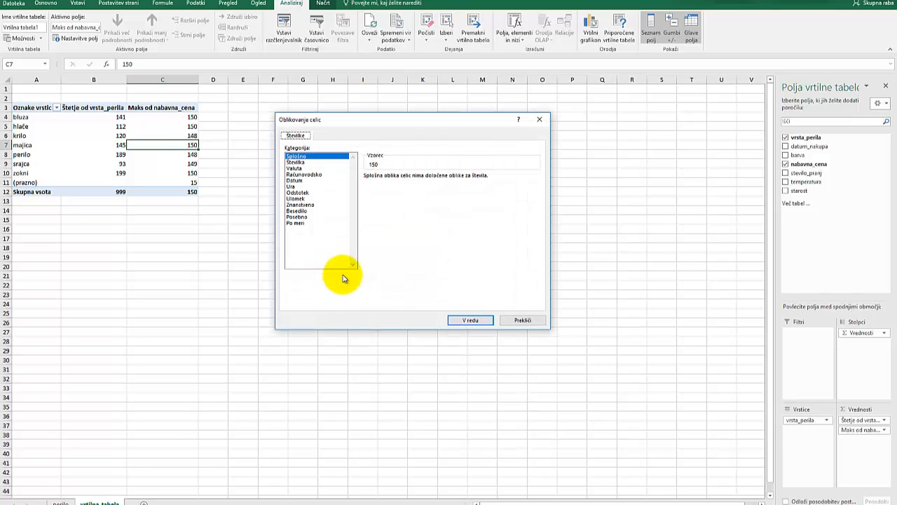
click(297, 168)
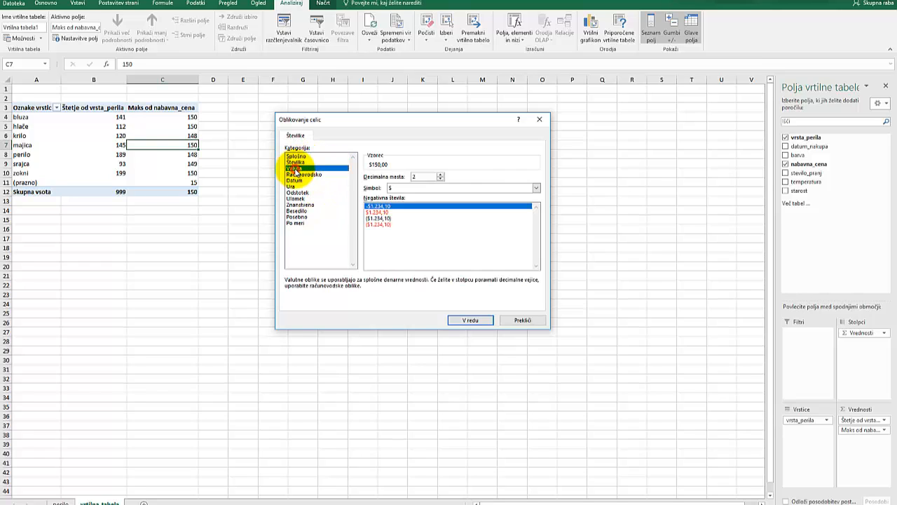
click(535, 188)
scroll(536, 217, down, 15)
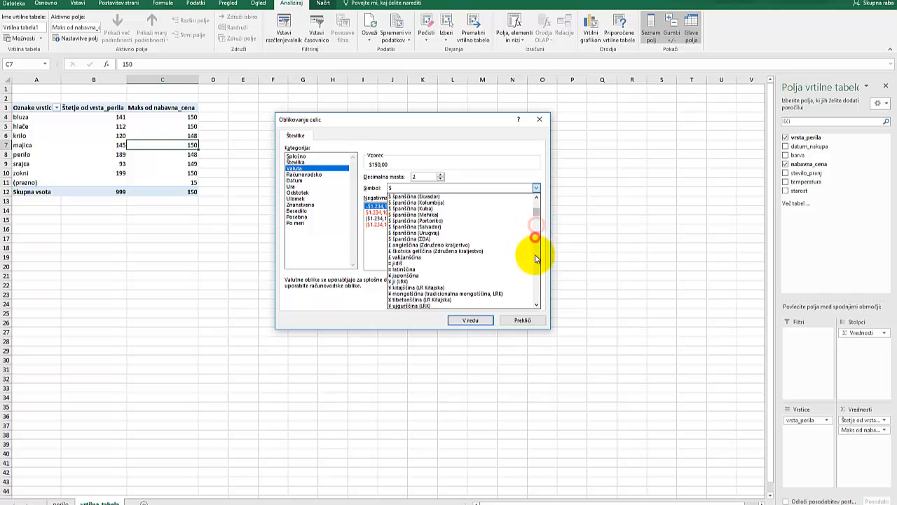
scroll(537, 263, down, 2)
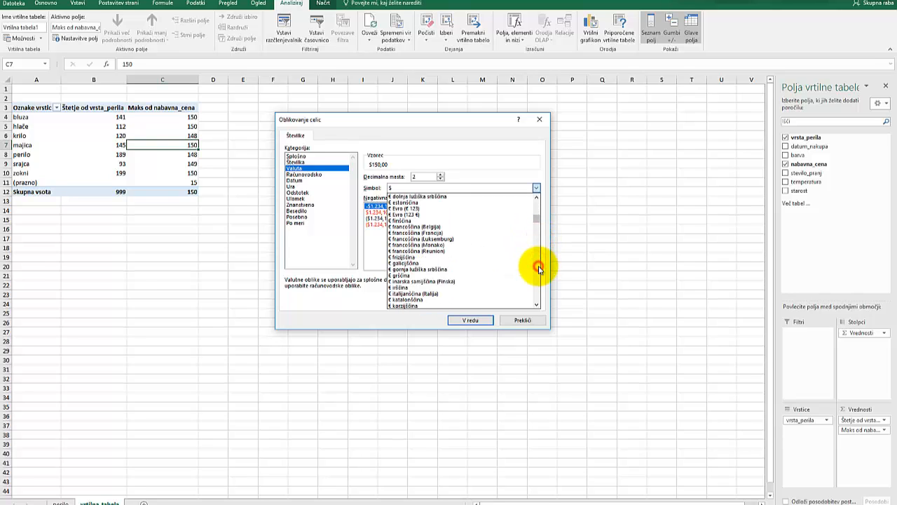
click(454, 212)
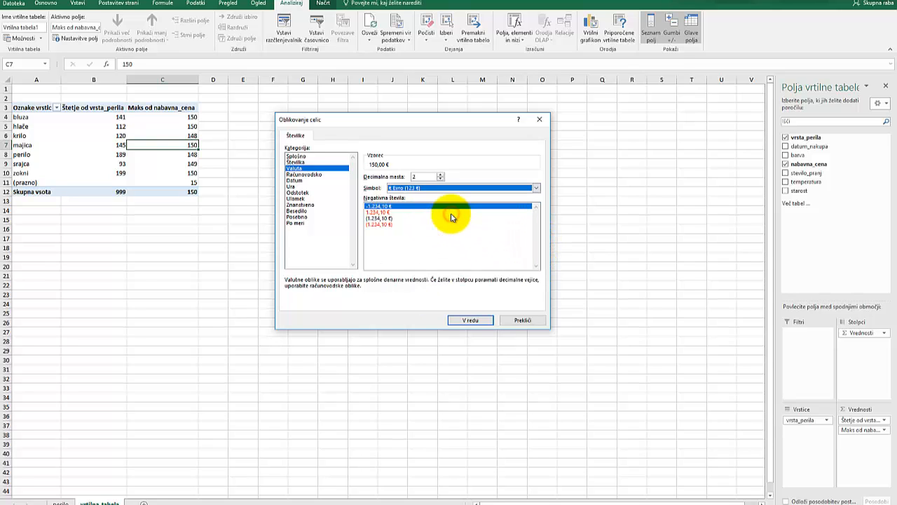
click(479, 321)
click(429, 286)
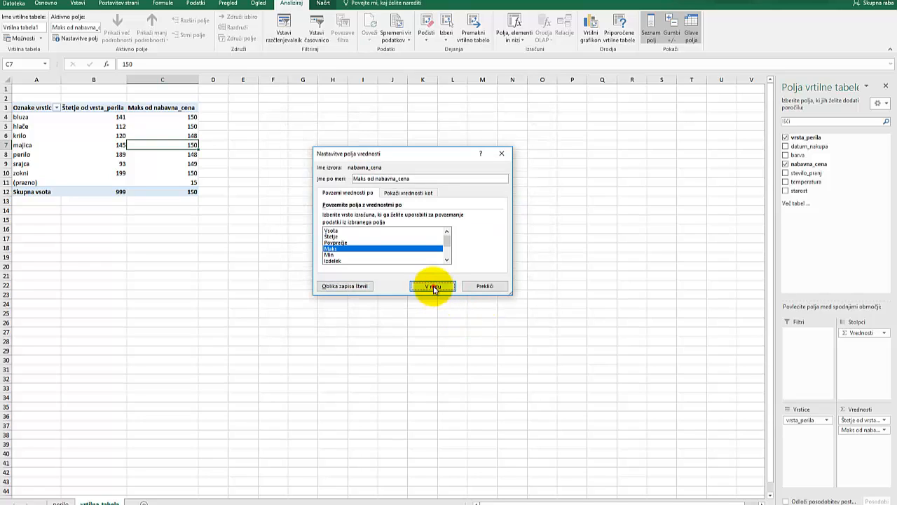
Add nabavna_cena to the pivot table's values a second time and summarize it by Min
click(182, 156)
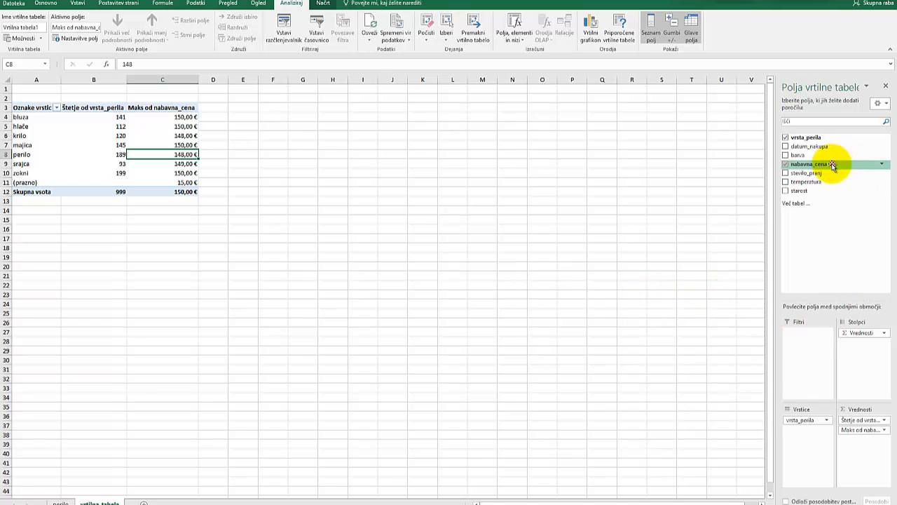
drag(832, 165, 866, 446)
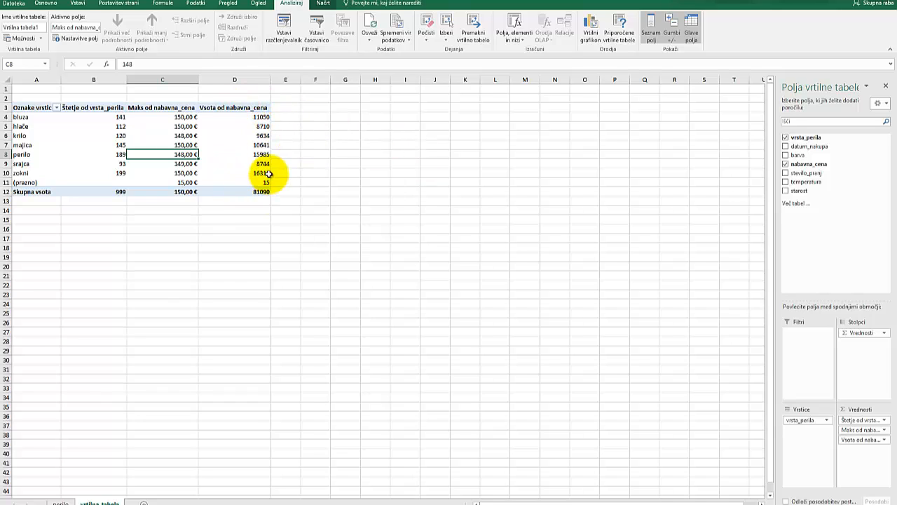
click(863, 440)
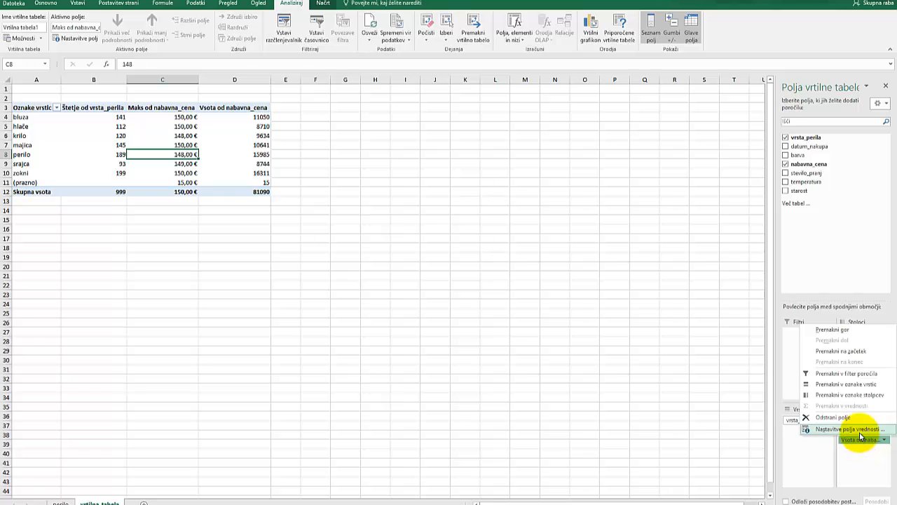
click(861, 430)
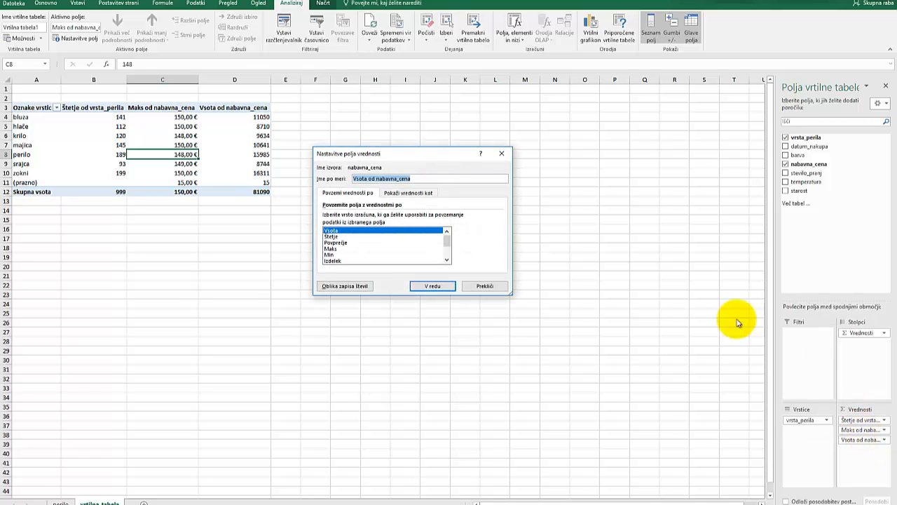
click(329, 255)
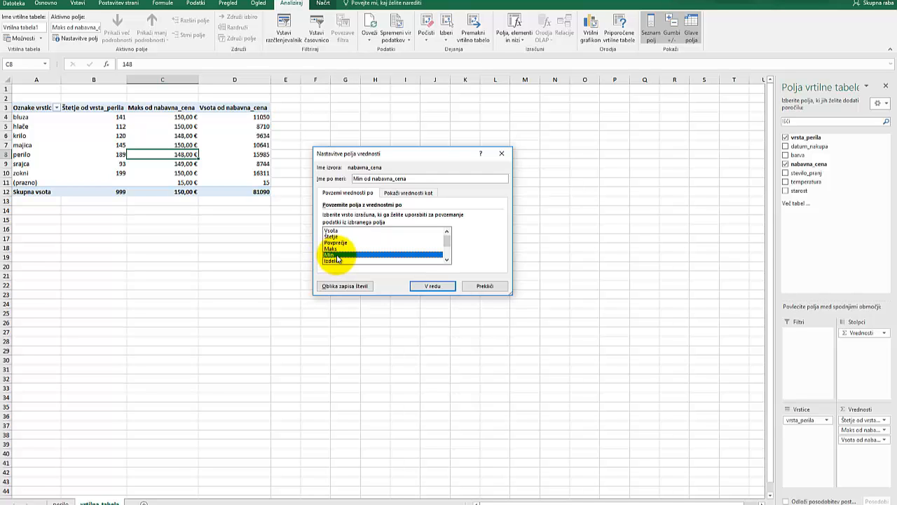
click(433, 286)
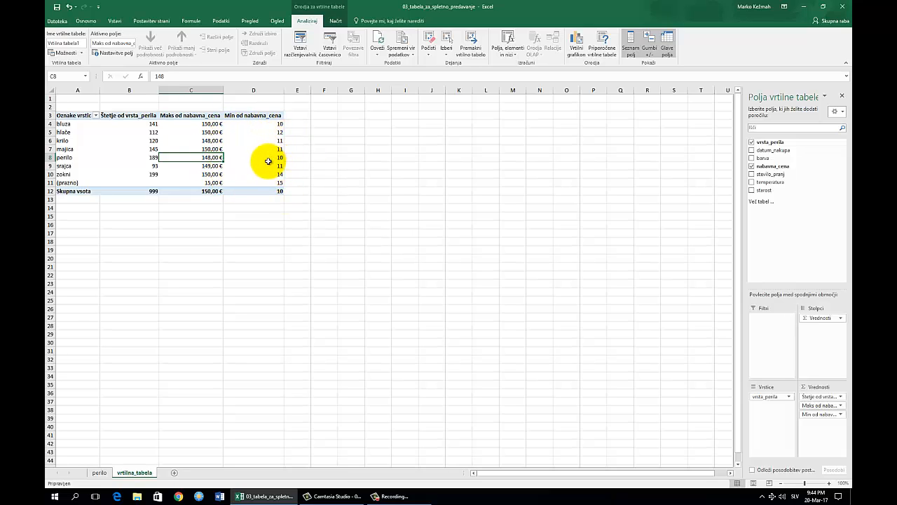
Remove the Min od nabavna_cena field from the pivot table's values
mouse_move(268, 162)
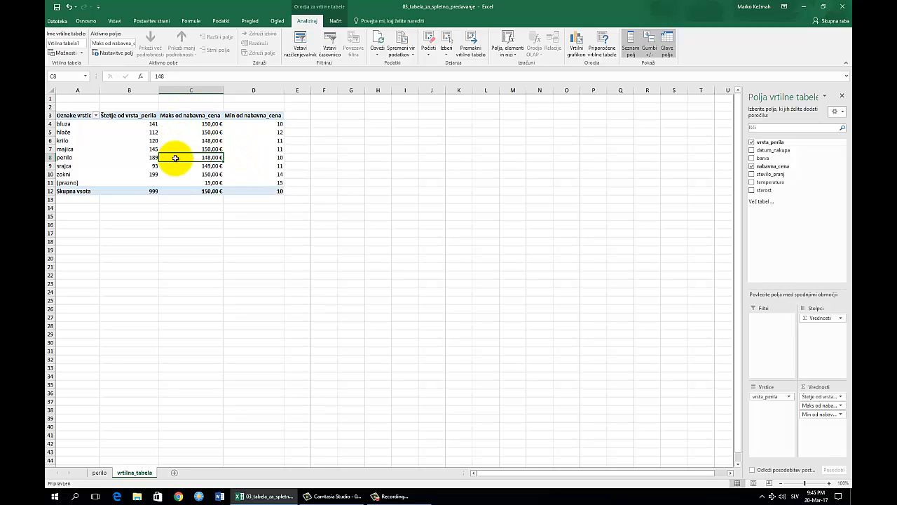
click(207, 115)
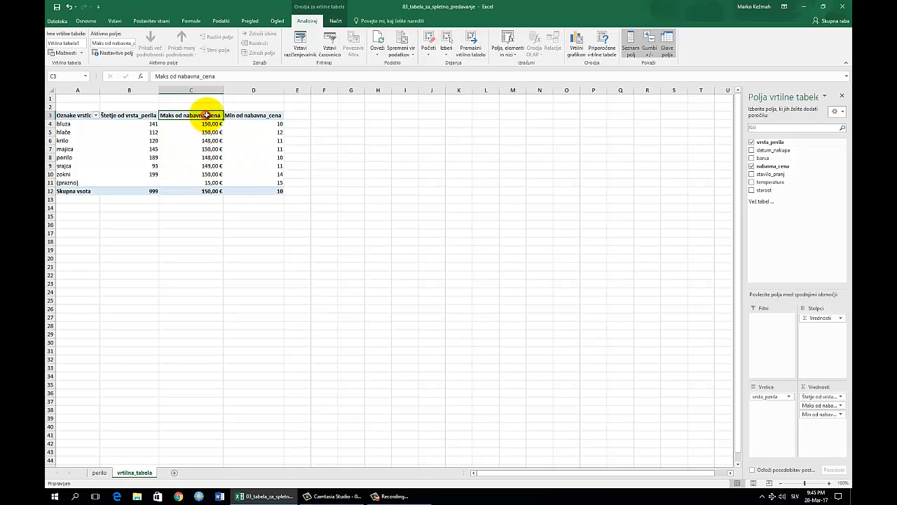
click(251, 115)
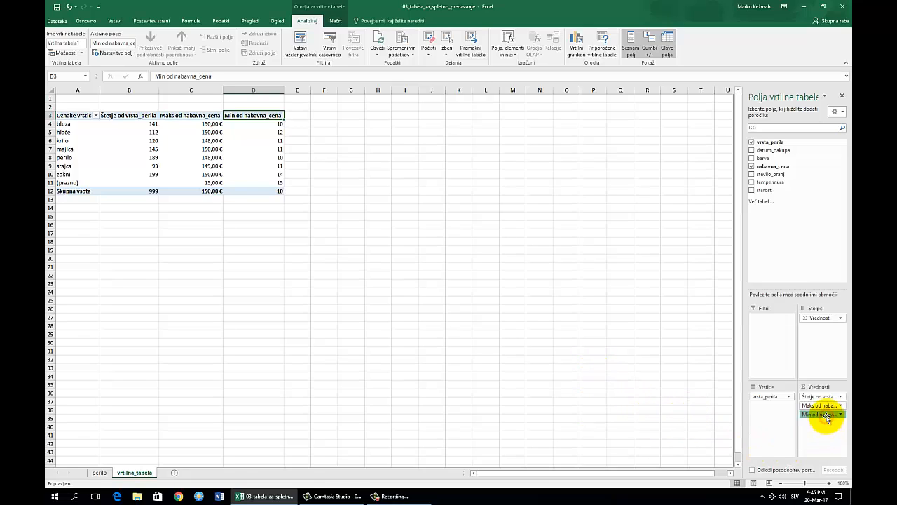
drag(826, 417, 627, 334)
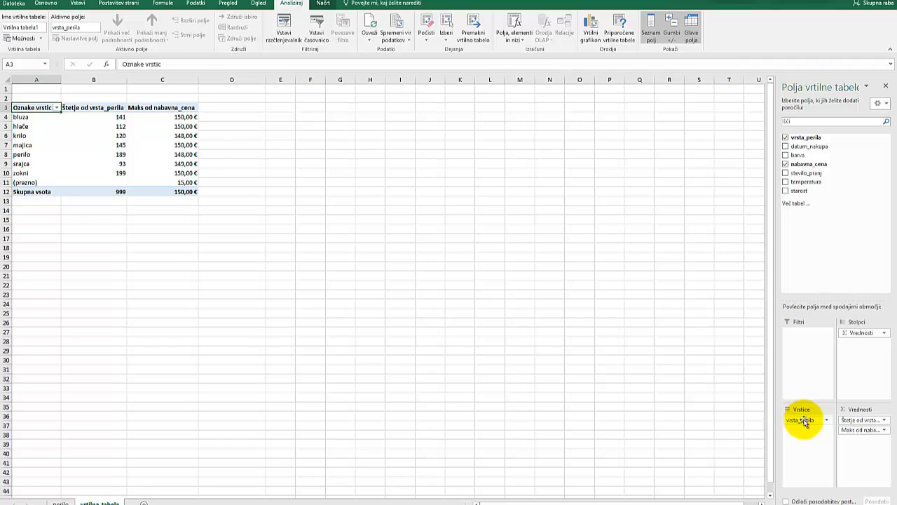
Replace vrsta_perila with barva as the pivot table's row field and inspect the color rows
drag(804, 421, 683, 337)
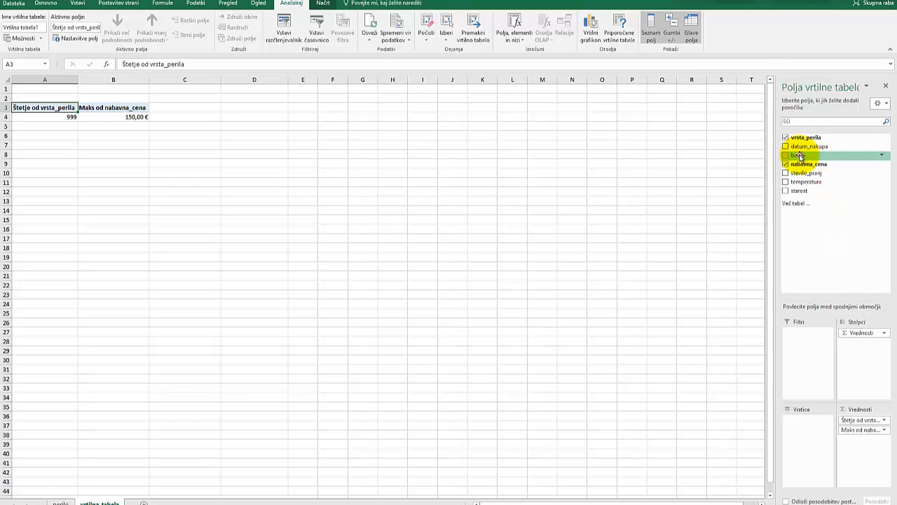
drag(800, 157, 811, 424)
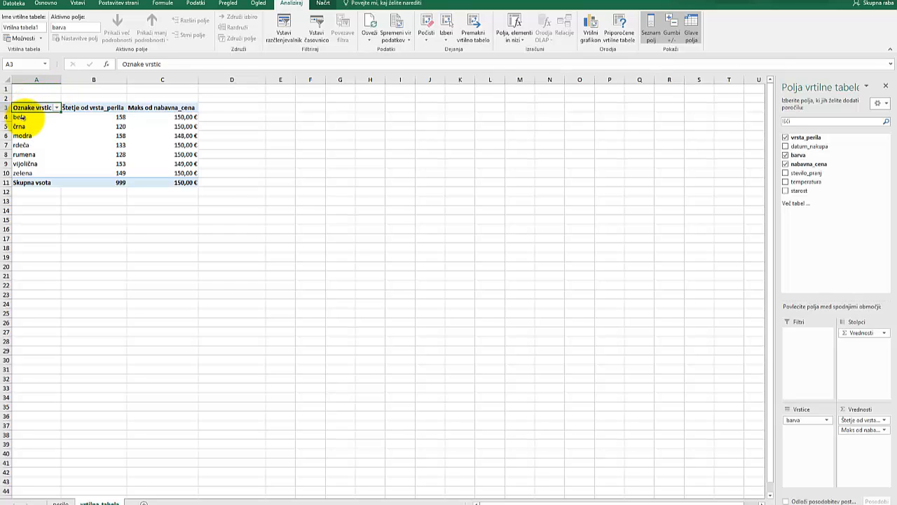
click(21, 117)
click(23, 126)
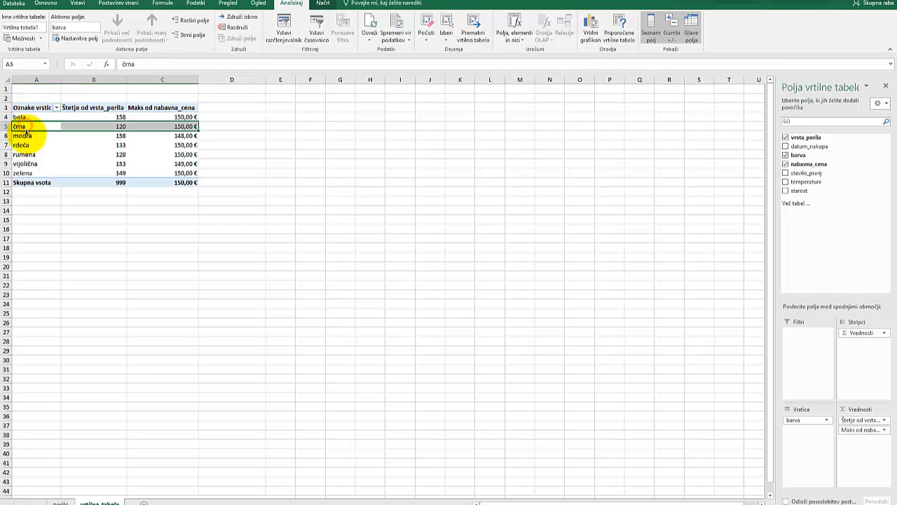
click(27, 133)
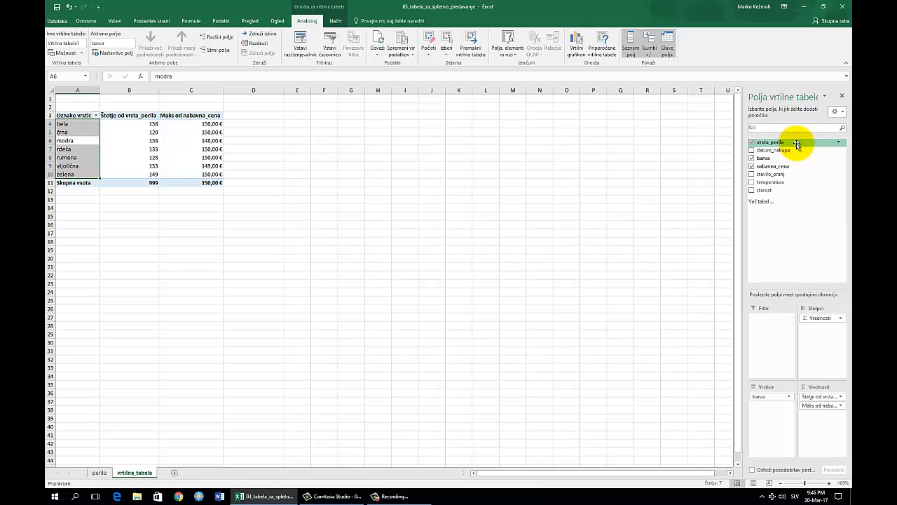
Add vrsta_perila to the pivot table's rows and place it above barva as the outer grouping level
drag(795, 144, 771, 407)
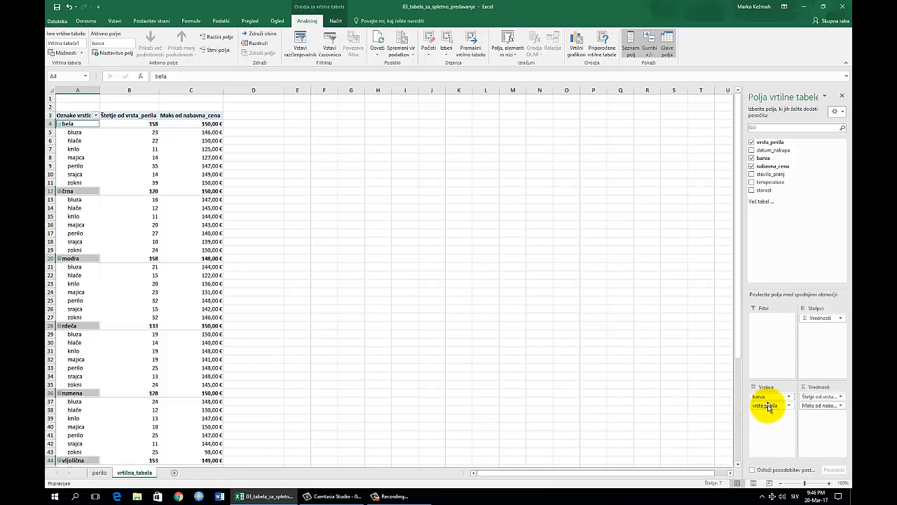
drag(769, 406, 769, 394)
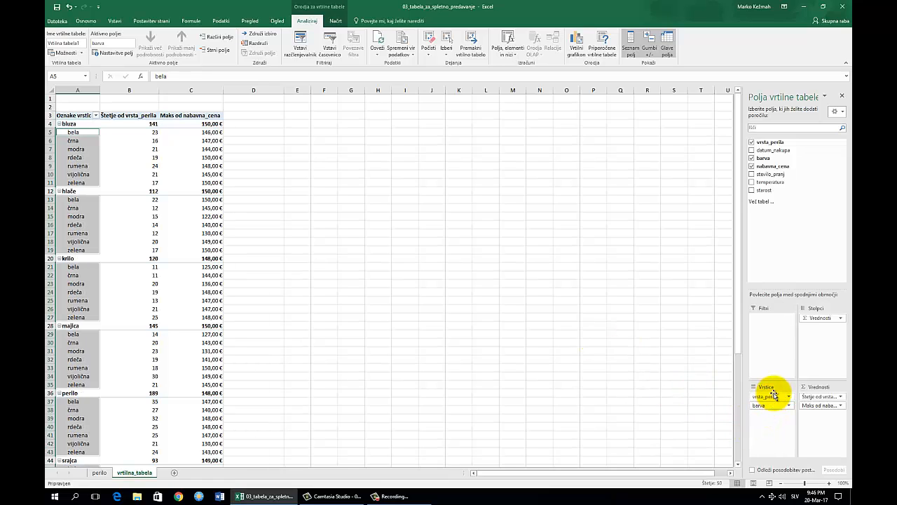
click(89, 123)
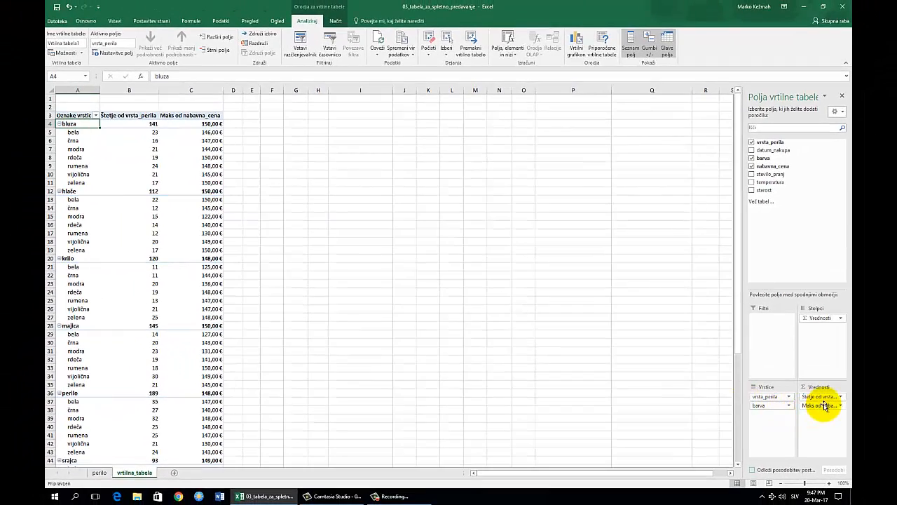
Remove Maks od nabavna_cena from the pivot table's values and move barva from the rows to the columns
drag(824, 406, 662, 326)
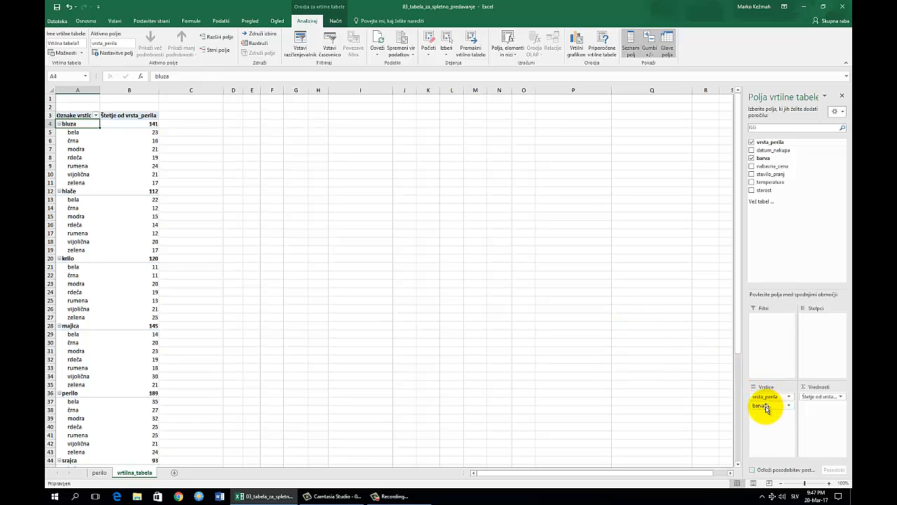
drag(762, 408, 818, 356)
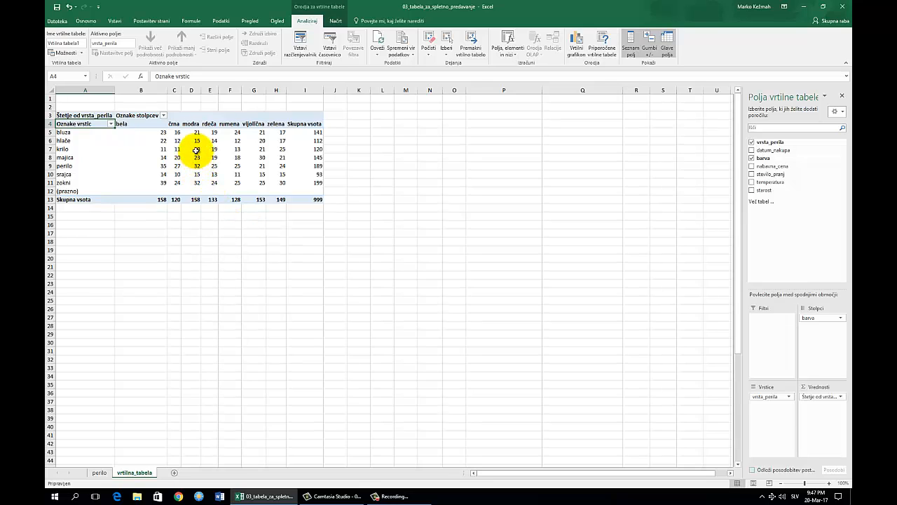
Extract the source records behind the krilo and modra count onto a new sheet
mouse_move(196, 149)
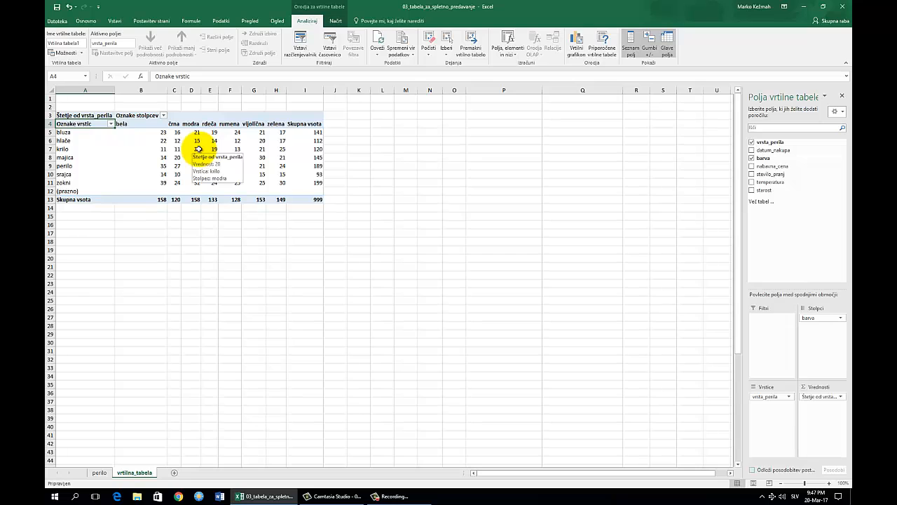
click(199, 149)
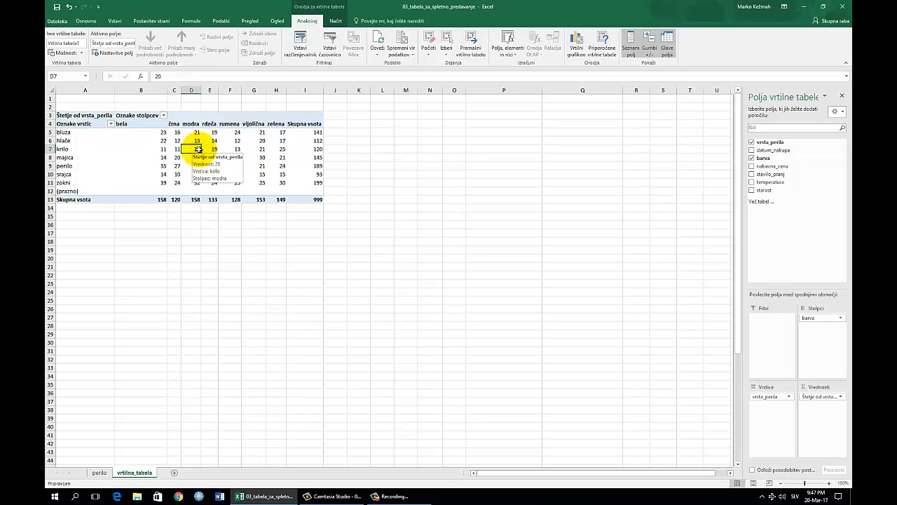
double_click(198, 149)
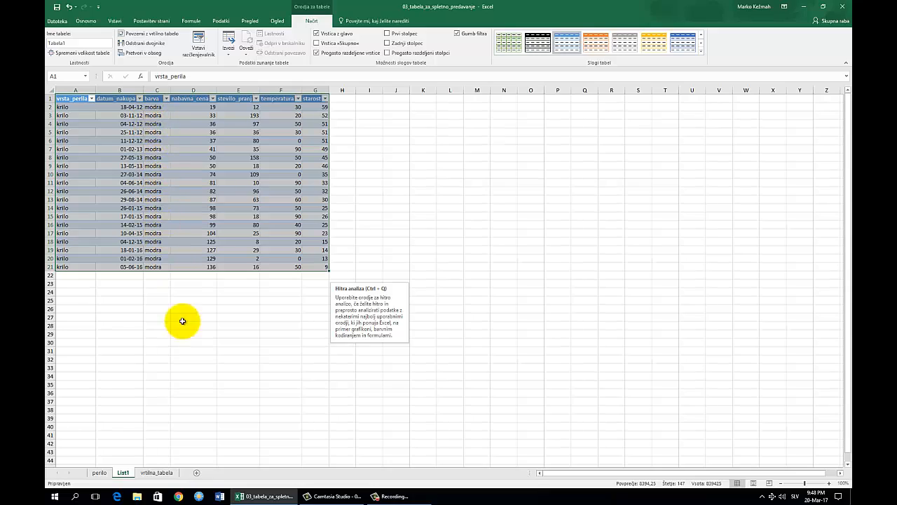
Review the vrsta_perila entries of the extracted records on List1 against the pivot table, and return to the vrtilna_tabela sheet
click(157, 473)
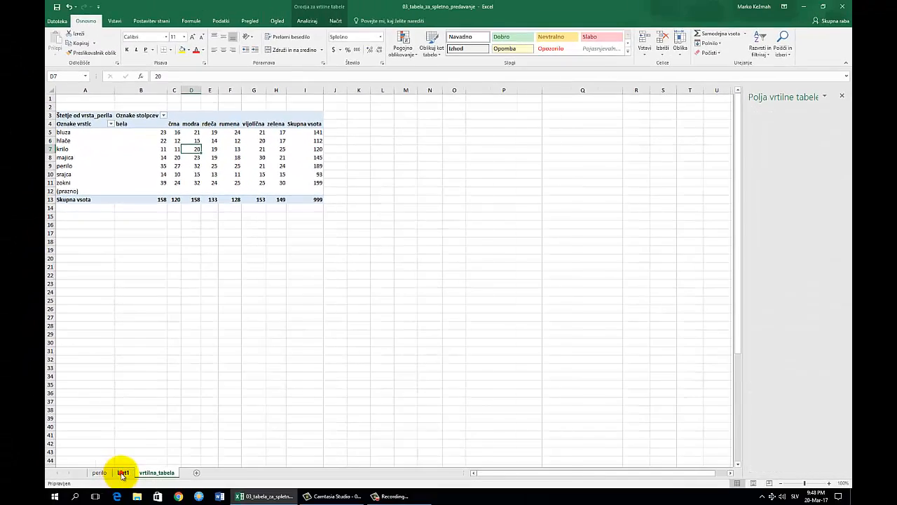
click(123, 473)
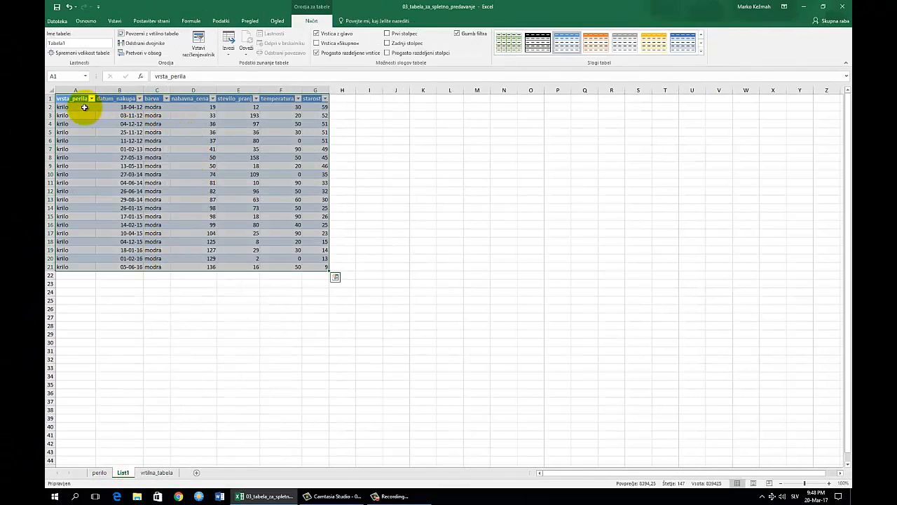
drag(81, 107, 77, 266)
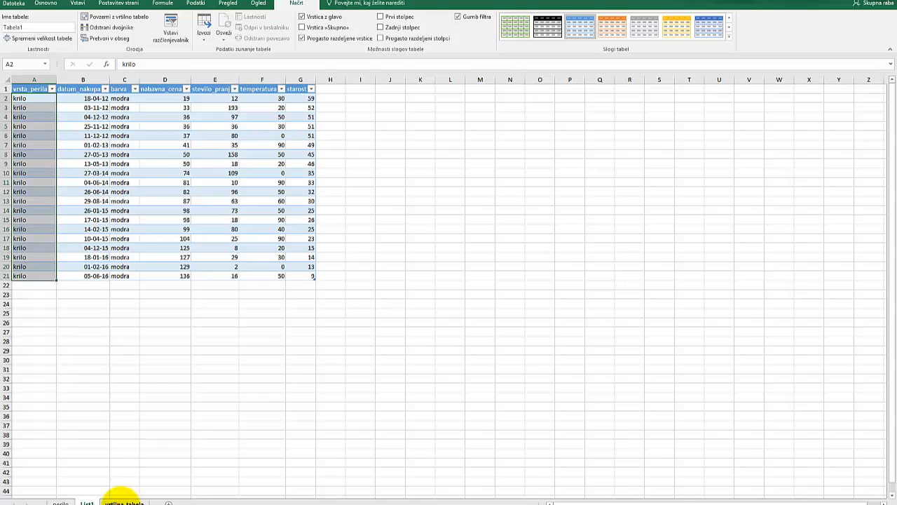
click(122, 500)
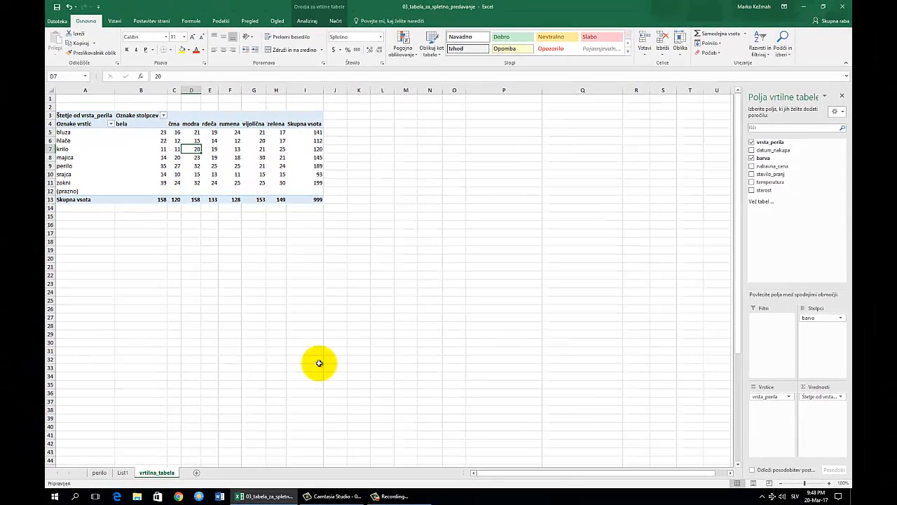